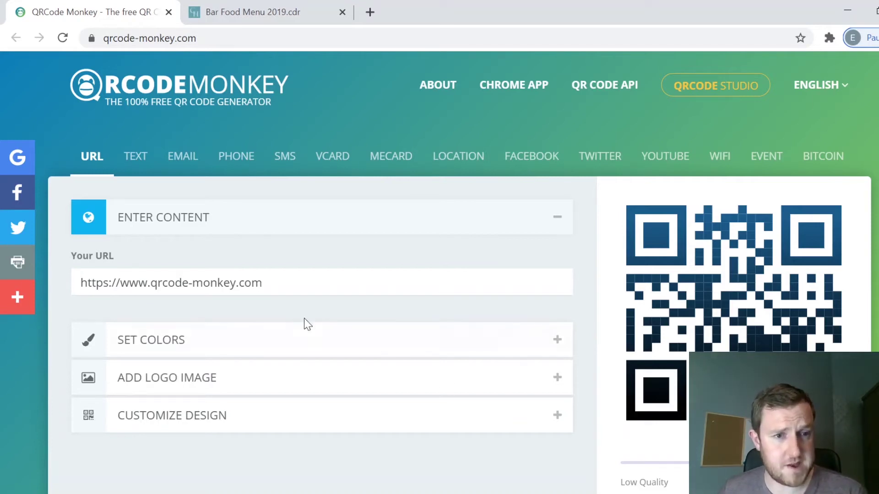
{"action": "scroll", "coordinate": [337, 306], "scroll_direction": "down", "scroll_amount": 1}
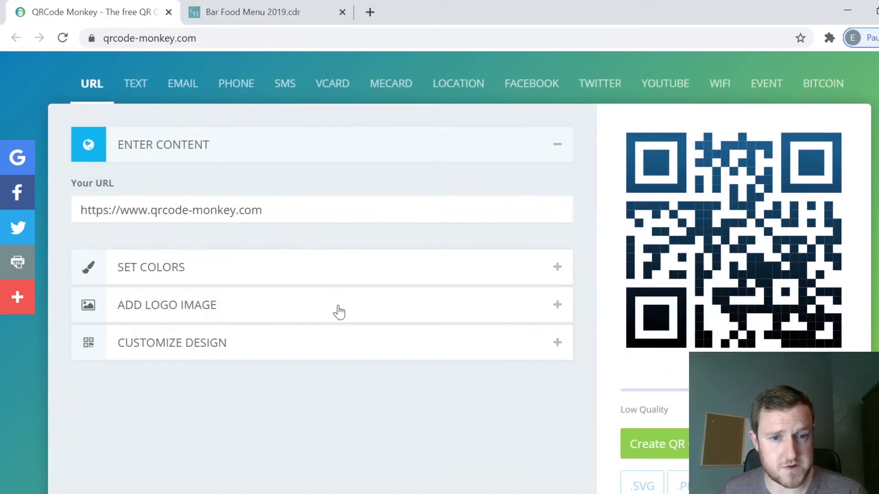
{"action": "scroll", "coordinate": [230, 220], "scroll_direction": "up", "scroll_amount": 1}
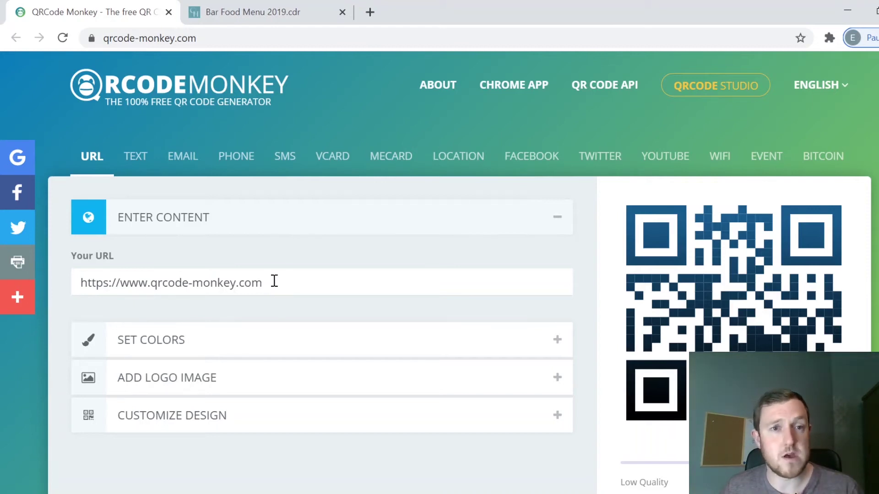
Step: Replace the default URL with the Bar-Food-Menu-2019.pdf link copied from the menu tab
{"action": "left_click", "coordinate": [261, 14]}
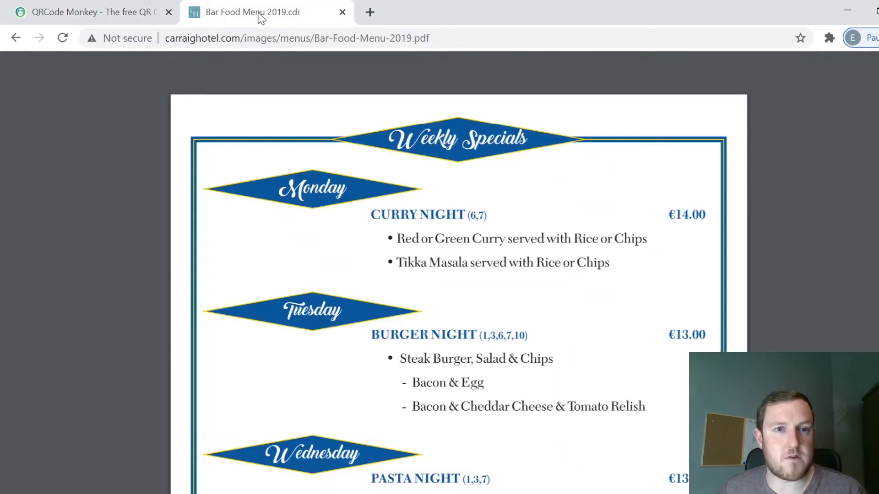
{"action": "left_click", "coordinate": [295, 41]}
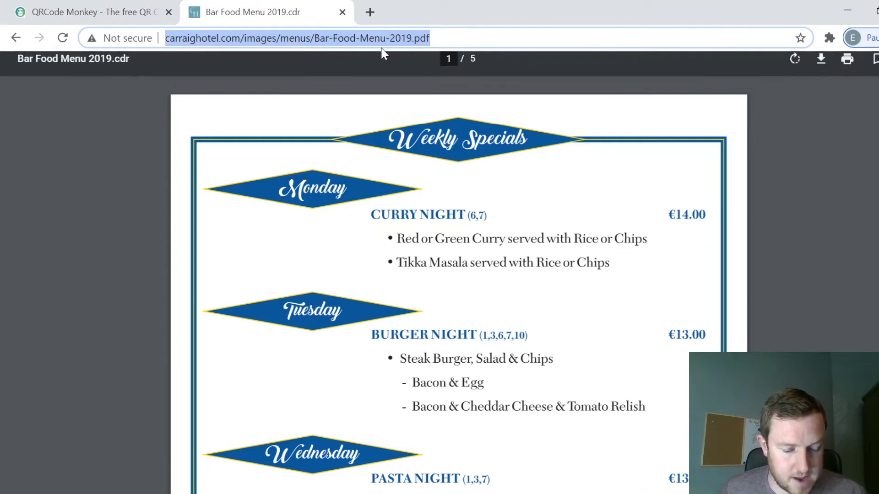
{"action": "left_click", "coordinate": [62, 11]}
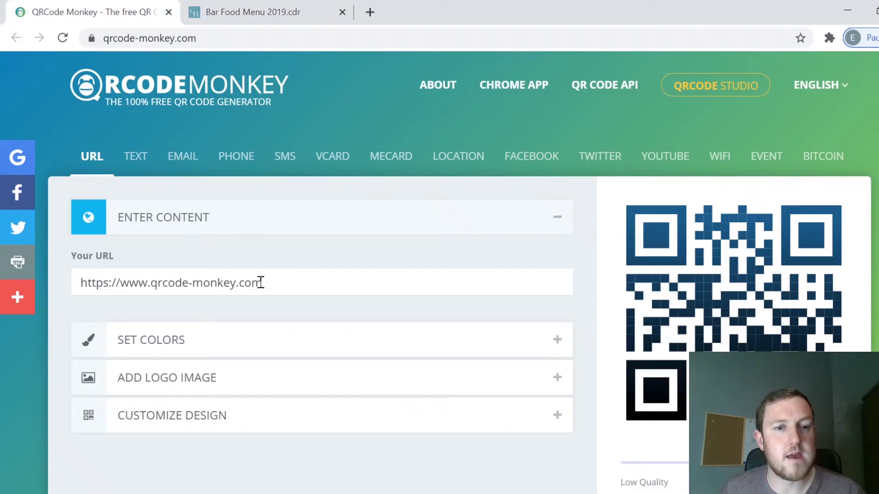
{"action": "left_click_drag", "start_coordinate": [293, 287], "coordinate": [7, 287]}
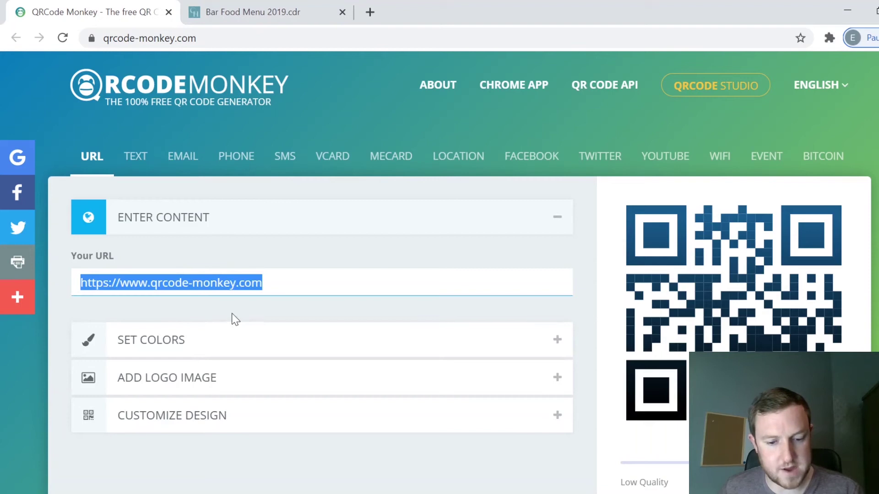
{"action": "type", "text": "http://www.carraighotel.com/images/menus/Bar-Food-Menu-2019.pdf"}
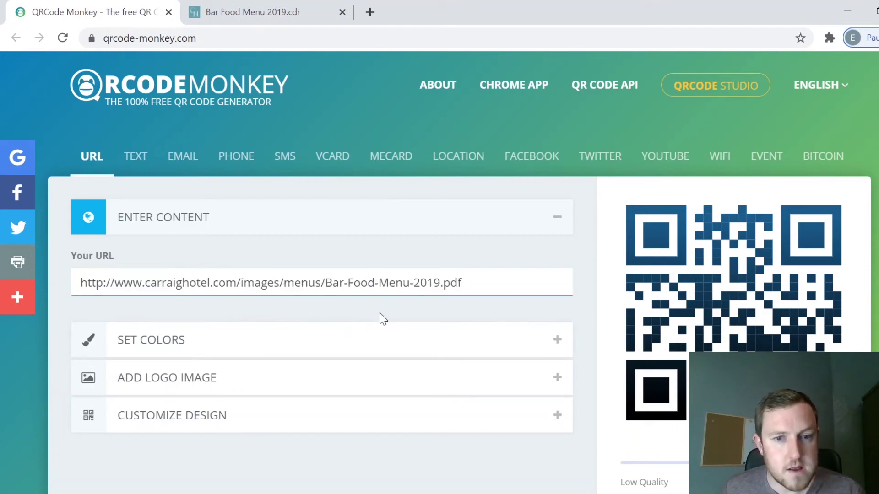
{"action": "left_click", "coordinate": [347, 320]}
{"action": "scroll", "coordinate": [319, 326], "scroll_direction": "down", "scroll_amount": 1}
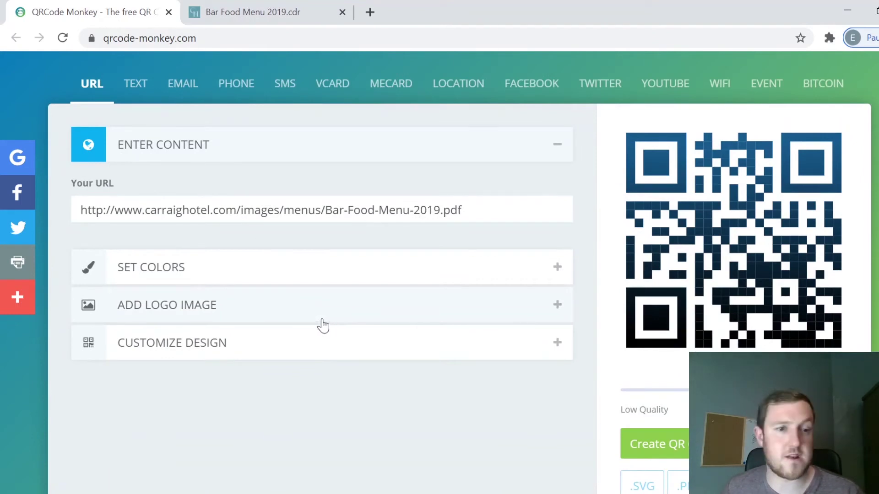
Step: Set the QR code's foreground colour to red #E41515
{"action": "left_click", "coordinate": [336, 263]}
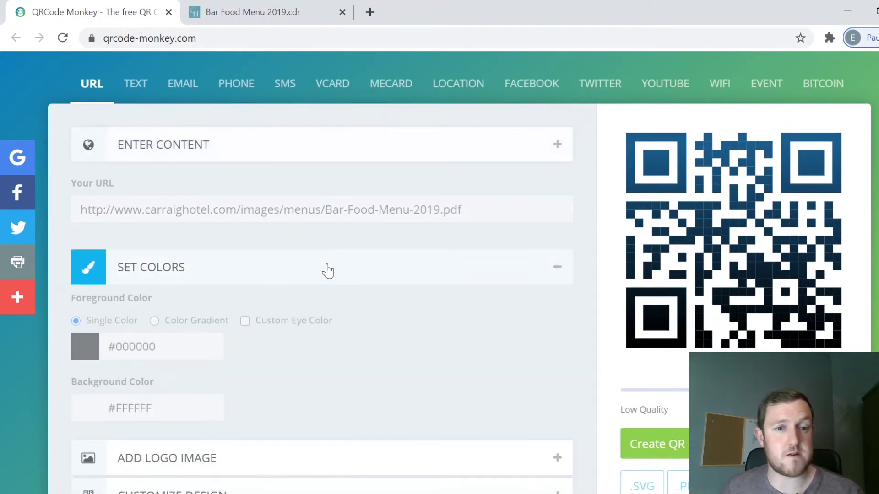
{"action": "scroll", "coordinate": [305, 292], "scroll_direction": "down", "scroll_amount": 1}
{"action": "left_click", "coordinate": [88, 197]}
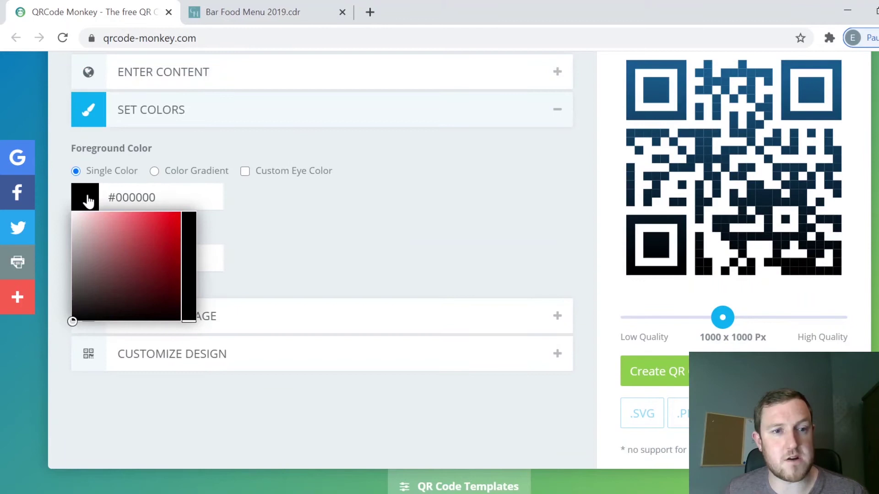
{"action": "left_click", "coordinate": [172, 224]}
{"action": "left_click", "coordinate": [372, 230]}
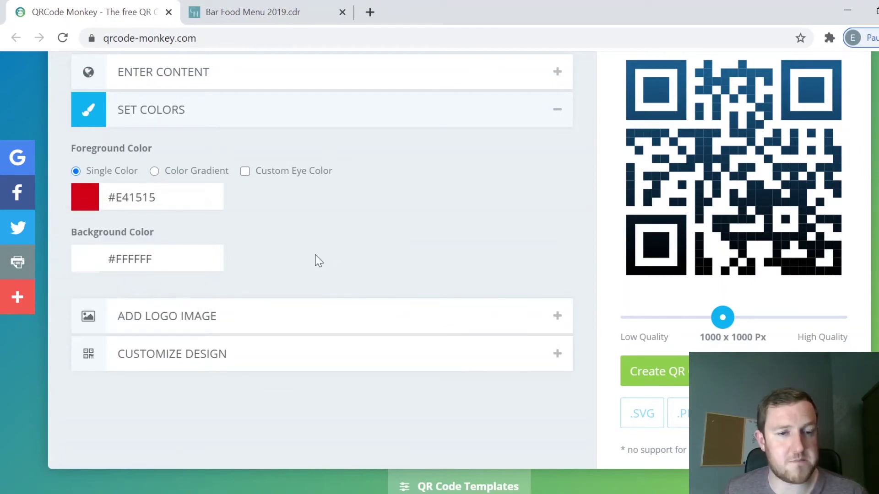
{"action": "left_click", "coordinate": [208, 321]}
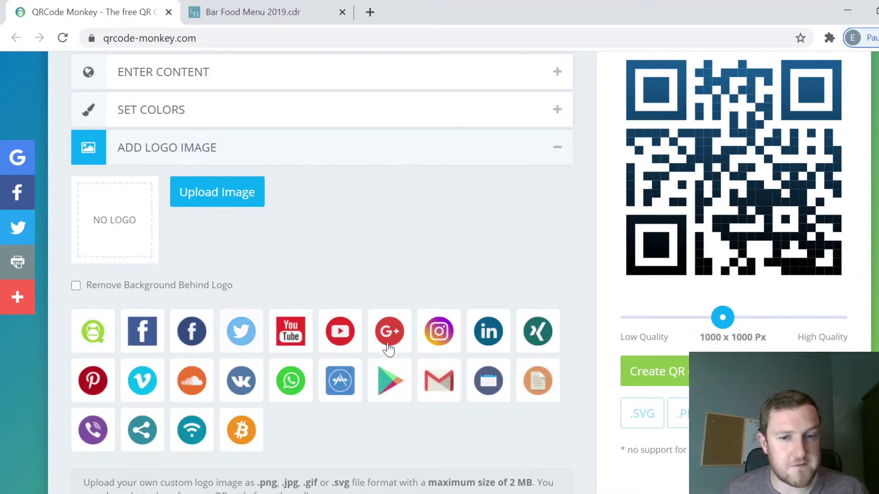
{"action": "scroll", "coordinate": [428, 257], "scroll_direction": "down", "scroll_amount": 1}
{"action": "scroll", "coordinate": [428, 256], "scroll_direction": "down", "scroll_amount": 1}
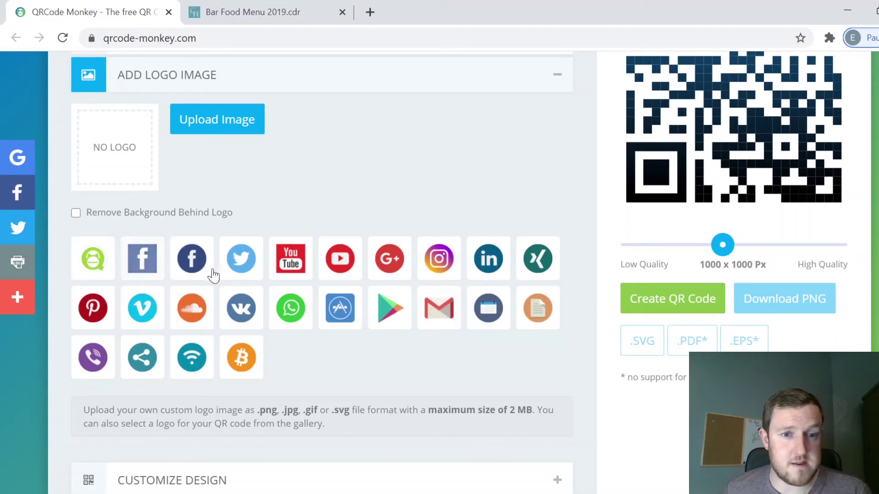
Step: Pick the red 'You Tube' logo from the logo gallery
{"action": "left_click", "coordinate": [297, 263]}
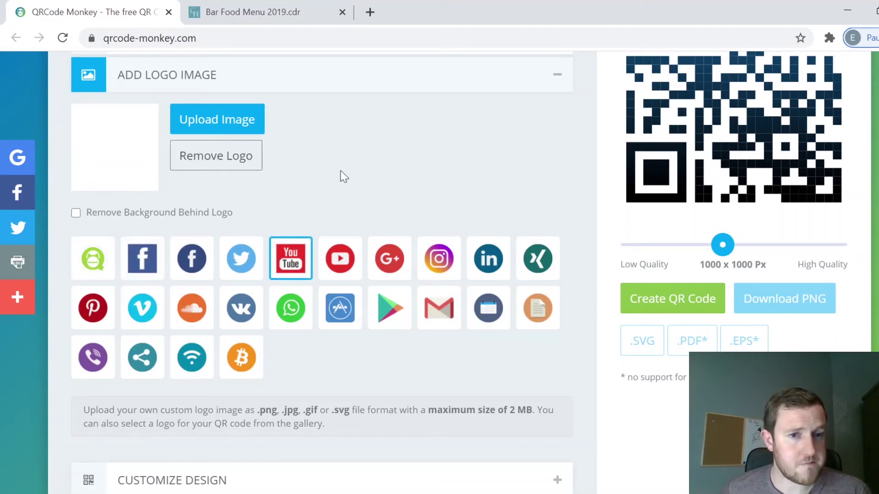
{"action": "scroll", "coordinate": [303, 165], "scroll_direction": "down", "scroll_amount": 2}
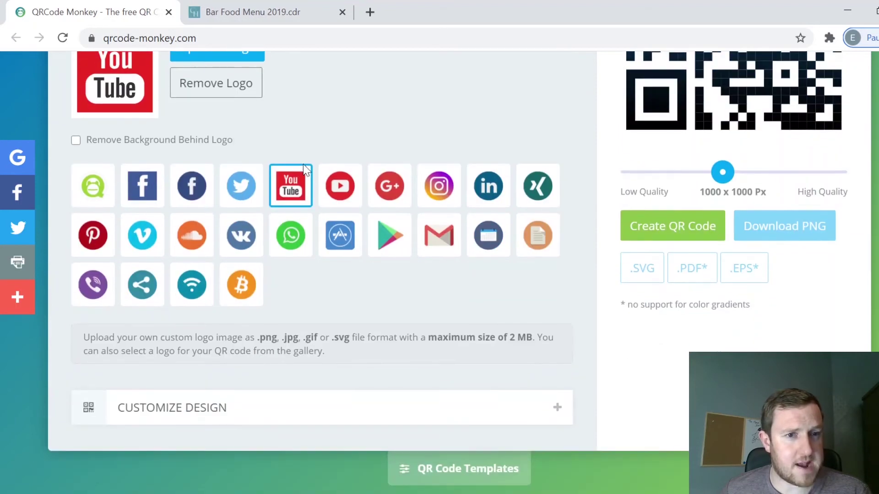
{"action": "scroll", "coordinate": [304, 173], "scroll_direction": "up", "scroll_amount": 1}
{"action": "scroll", "coordinate": [309, 185], "scroll_direction": "down", "scroll_amount": 1}
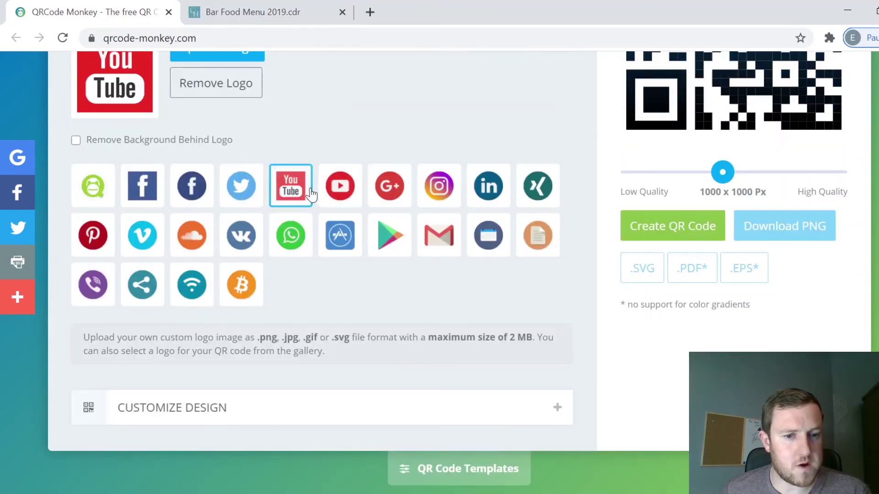
Step: Use the second body pattern, third (leaf-like) eye frame and third rounded eye ball
{"action": "left_click", "coordinate": [222, 408]}
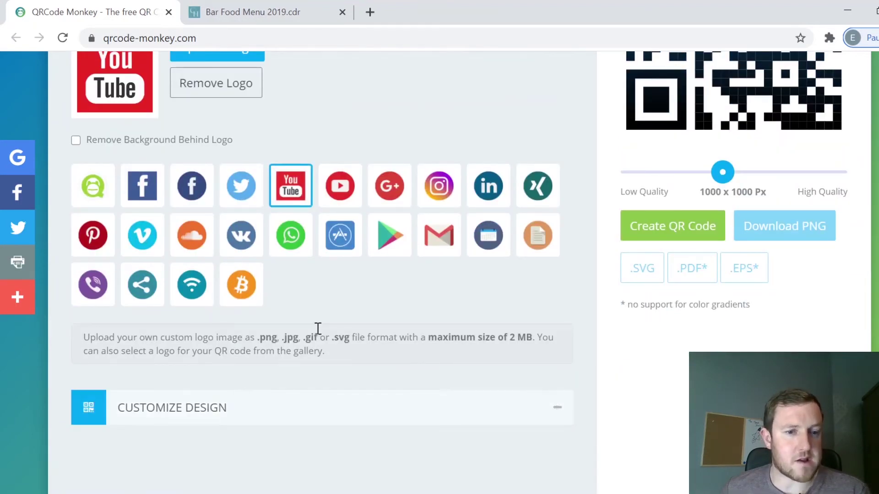
{"action": "scroll", "coordinate": [296, 334], "scroll_direction": "down", "scroll_amount": 4}
{"action": "scroll", "coordinate": [186, 255], "scroll_direction": "up", "scroll_amount": 2}
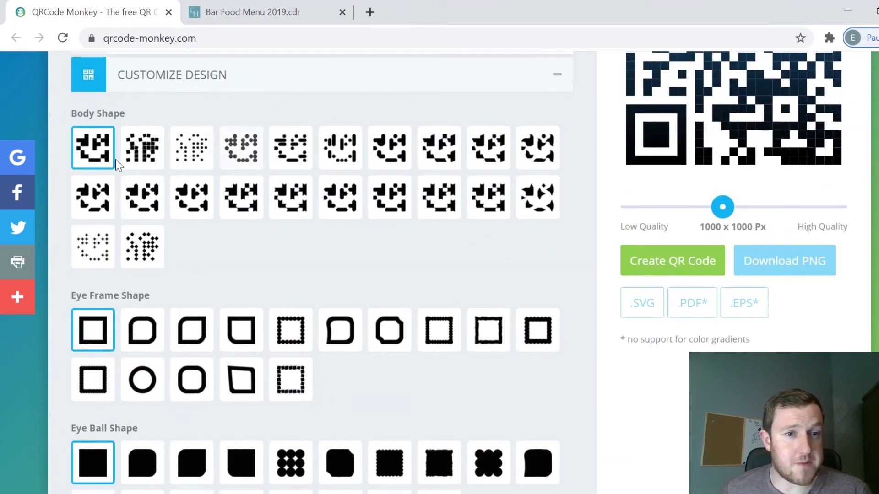
{"action": "left_click", "coordinate": [143, 156]}
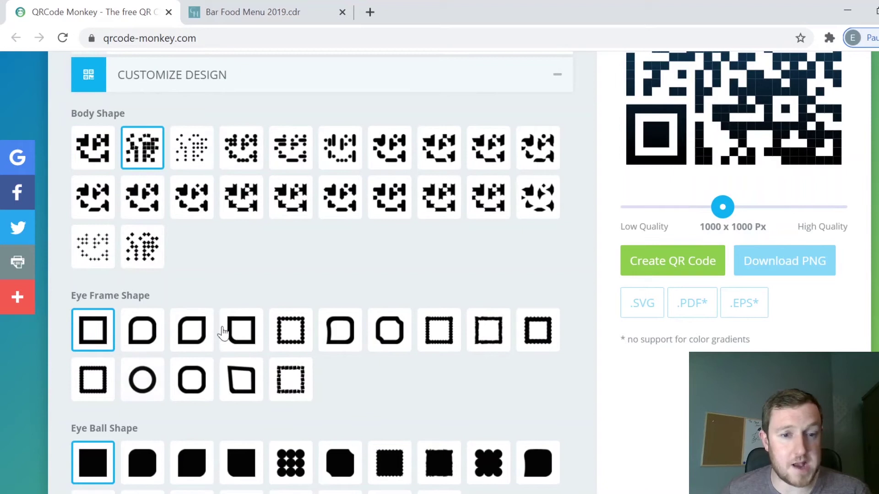
{"action": "left_click", "coordinate": [192, 332]}
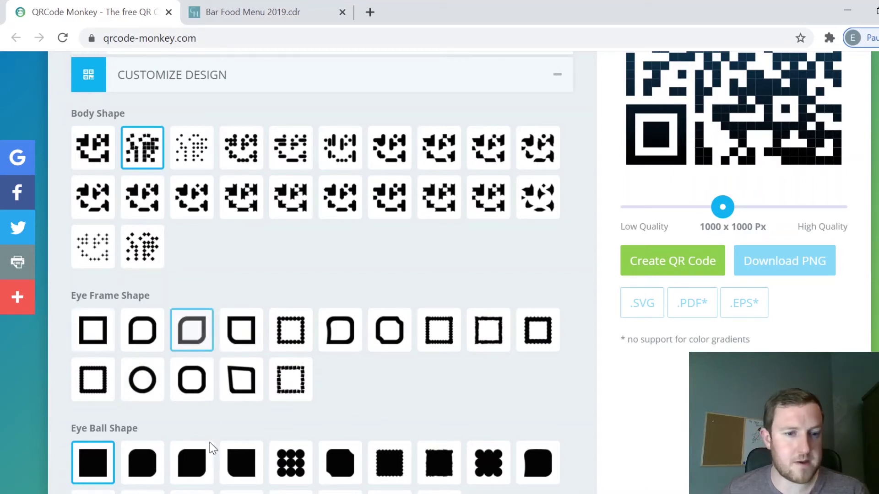
{"action": "left_click", "coordinate": [193, 467]}
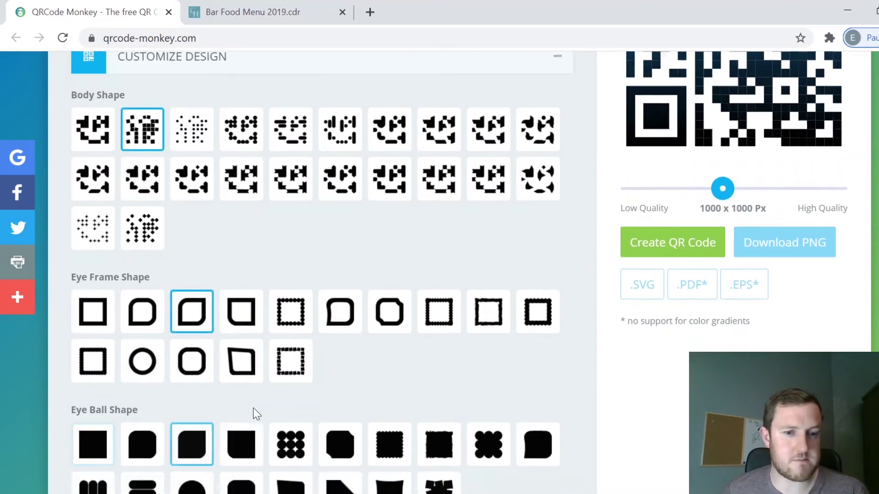
{"action": "scroll", "coordinate": [253, 408], "scroll_direction": "down", "scroll_amount": 2}
{"action": "scroll", "coordinate": [167, 309], "scroll_direction": "up", "scroll_amount": 1}
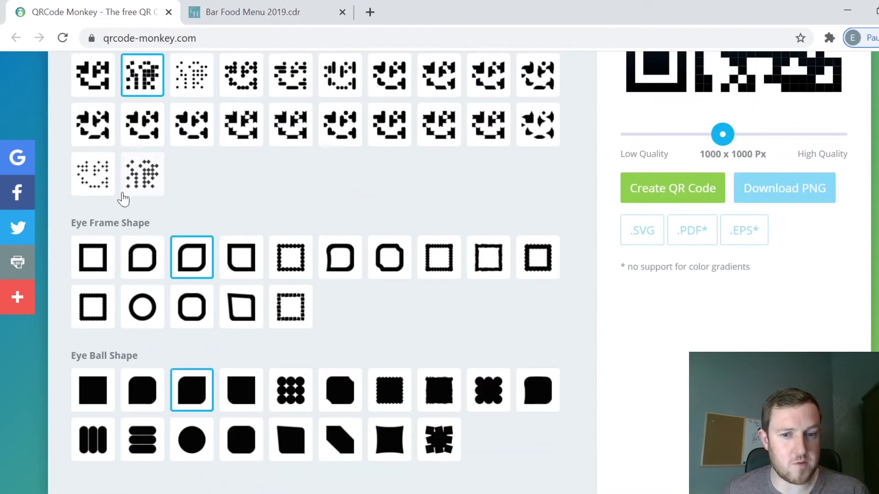
{"action": "scroll", "coordinate": [346, 354], "scroll_direction": "down", "scroll_amount": 1}
{"action": "scroll", "coordinate": [323, 343], "scroll_direction": "down", "scroll_amount": 1}
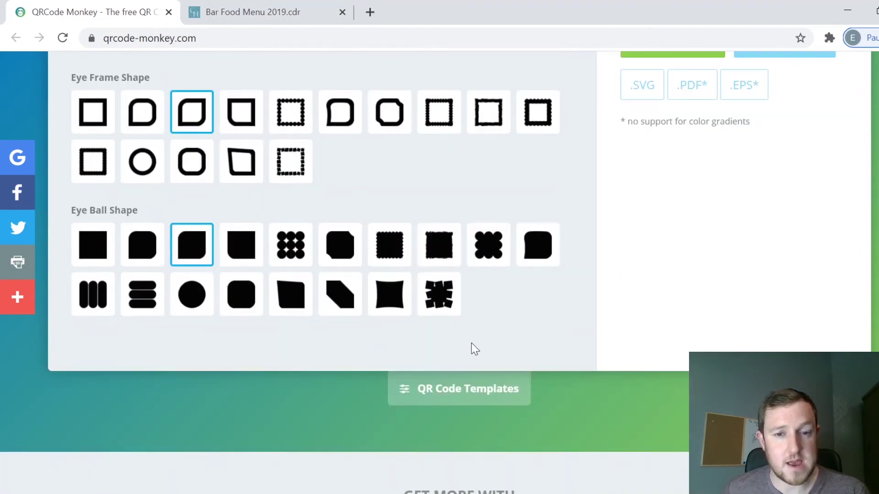
{"action": "scroll", "coordinate": [472, 349], "scroll_direction": "up", "scroll_amount": 2}
{"action": "scroll", "coordinate": [467, 364], "scroll_direction": "down", "scroll_amount": 2}
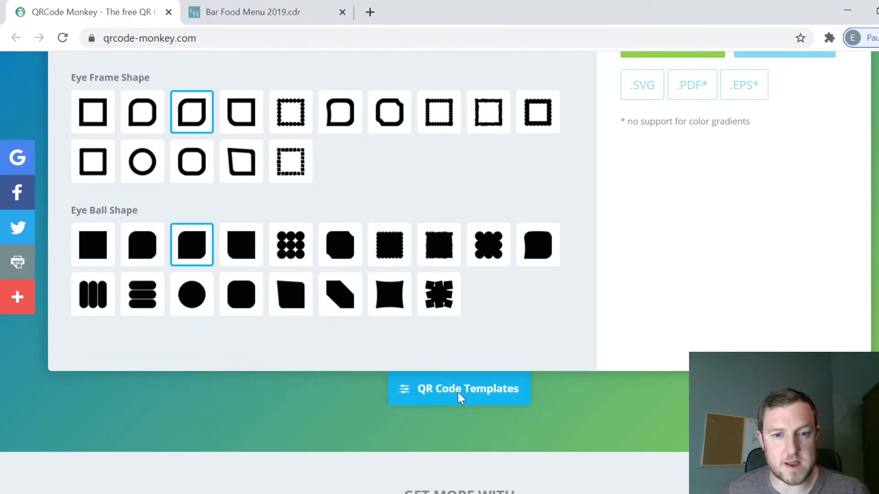
{"action": "left_click", "coordinate": [458, 394]}
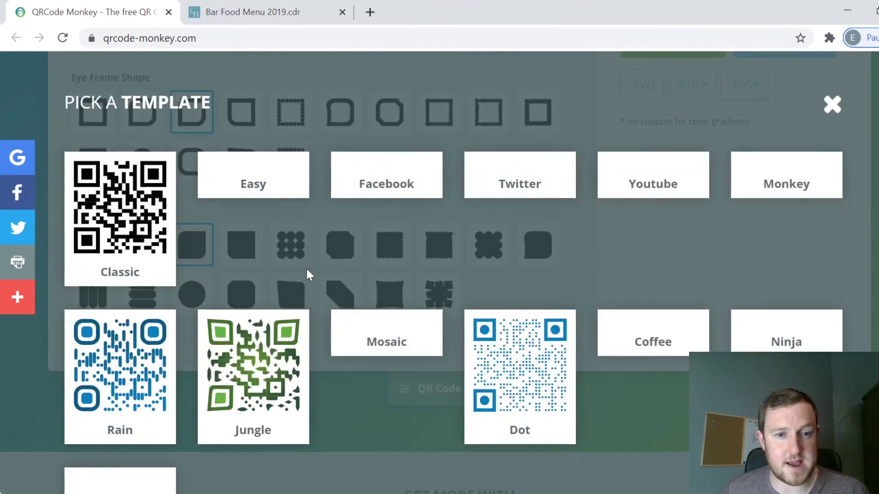
{"action": "scroll", "coordinate": [306, 275], "scroll_direction": "down", "scroll_amount": 1}
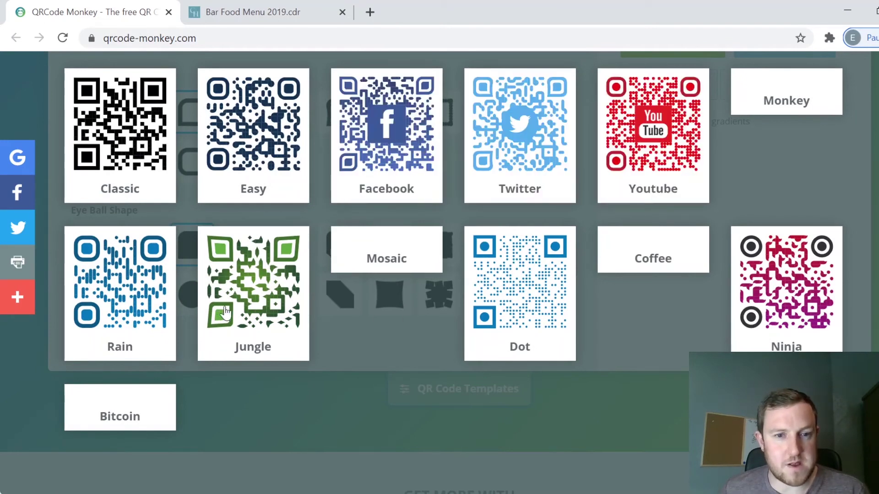
{"action": "scroll", "coordinate": [714, 264], "scroll_direction": "up", "scroll_amount": 1}
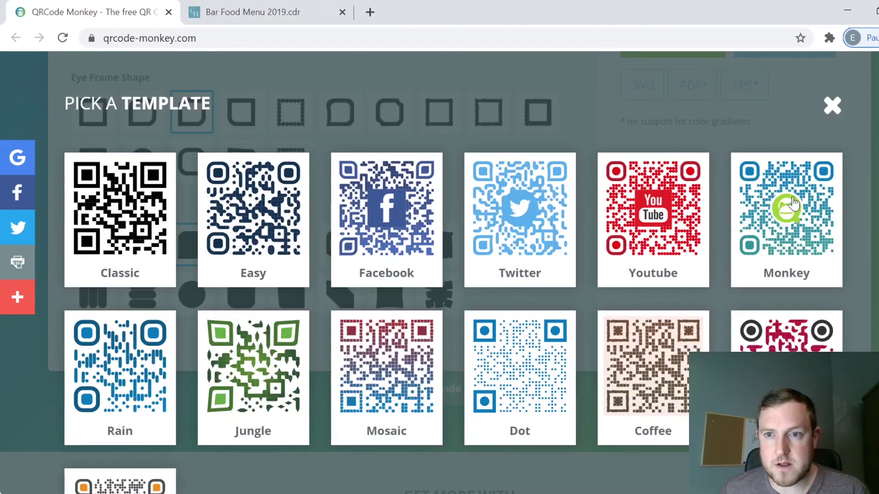
{"action": "left_click", "coordinate": [831, 107]}
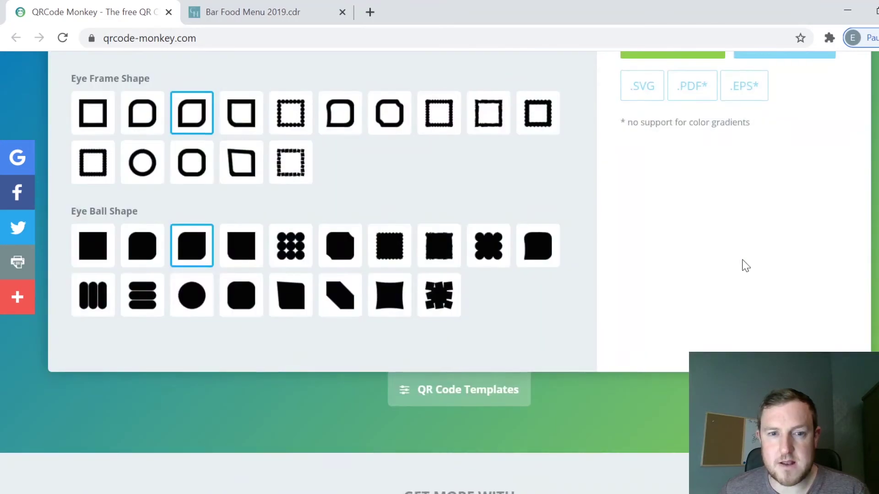
{"action": "scroll", "coordinate": [451, 252], "scroll_direction": "up", "scroll_amount": 2}
{"action": "scroll", "coordinate": [275, 201], "scroll_direction": "up", "scroll_amount": 4}
{"action": "scroll", "coordinate": [261, 205], "scroll_direction": "down", "scroll_amount": 2}
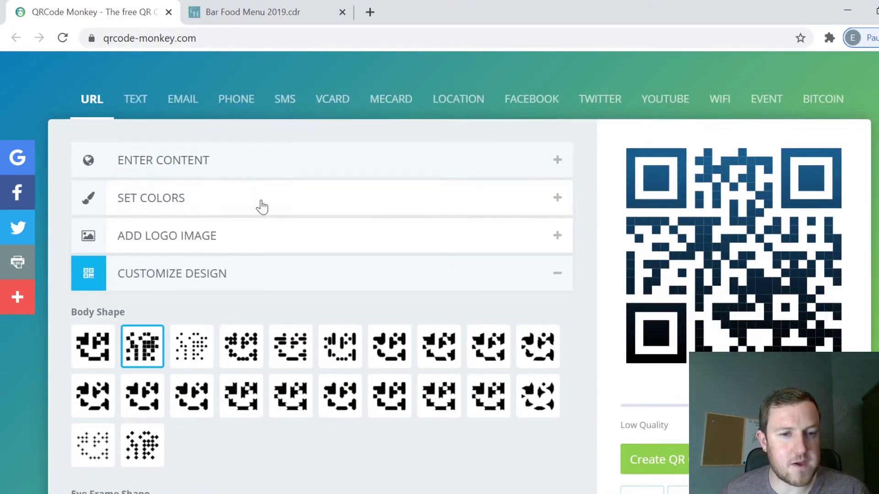
{"action": "scroll", "coordinate": [268, 210], "scroll_direction": "up", "scroll_amount": 1}
{"action": "scroll", "coordinate": [268, 210], "scroll_direction": "up", "scroll_amount": 1}
{"action": "scroll", "coordinate": [515, 282], "scroll_direction": "down", "scroll_amount": 2}
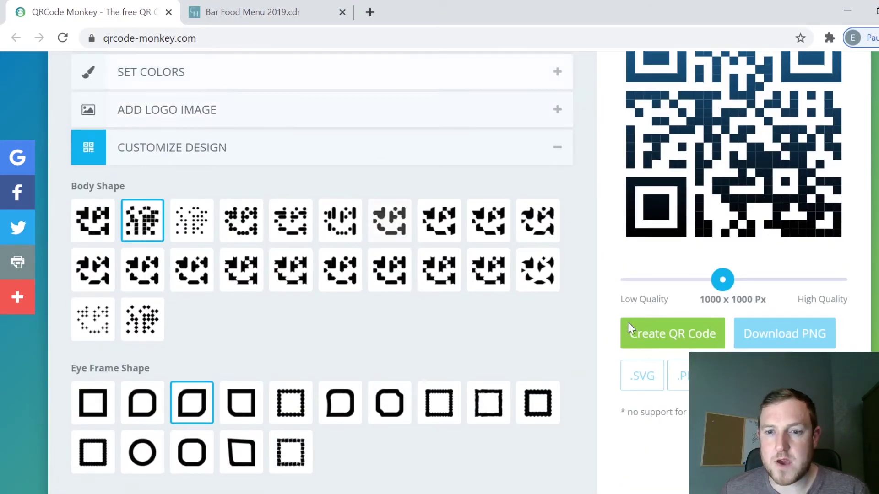
Step: Create the QR code and regenerate its preview with the red YouTube design
{"action": "left_click", "coordinate": [680, 339]}
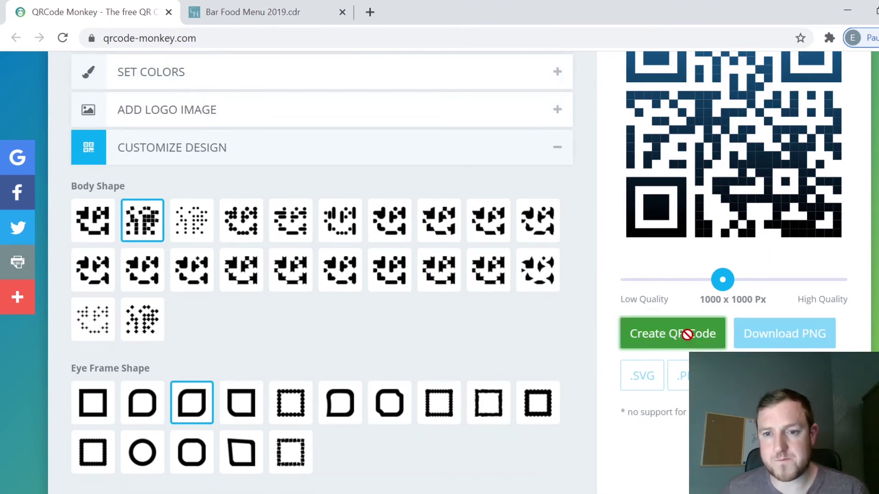
{"action": "left_click", "coordinate": [684, 335]}
{"action": "scroll", "coordinate": [440, 275], "scroll_direction": "up", "scroll_amount": 2}
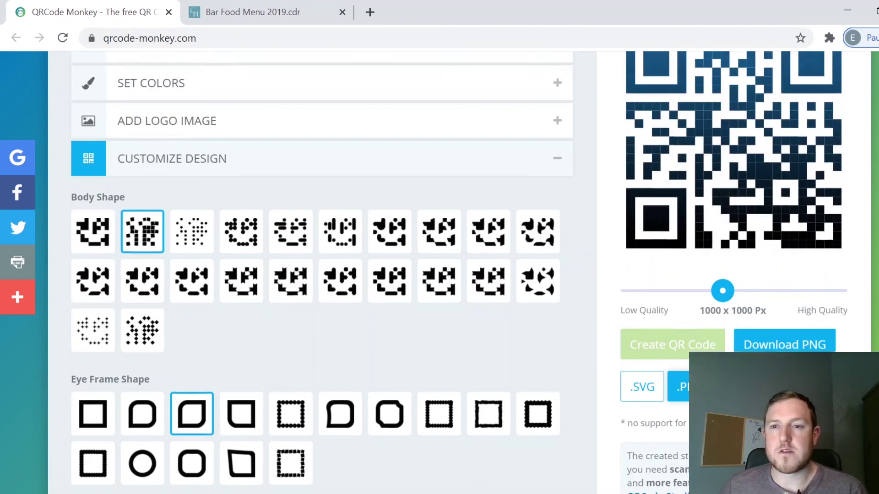
{"action": "scroll", "coordinate": [628, 354], "scroll_direction": "down", "scroll_amount": 1}
{"action": "scroll", "coordinate": [627, 353], "scroll_direction": "down", "scroll_amount": 1}
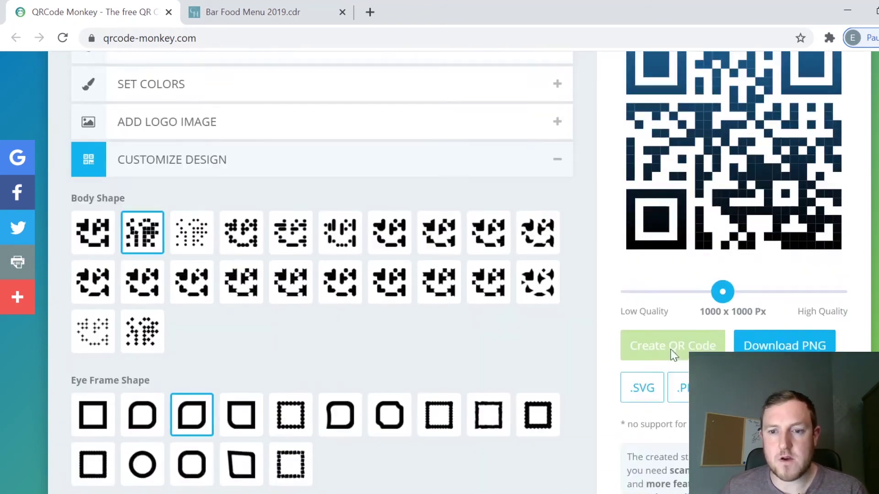
{"action": "left_click", "coordinate": [706, 335]}
{"action": "scroll", "coordinate": [707, 335], "scroll_direction": "up", "scroll_amount": 1}
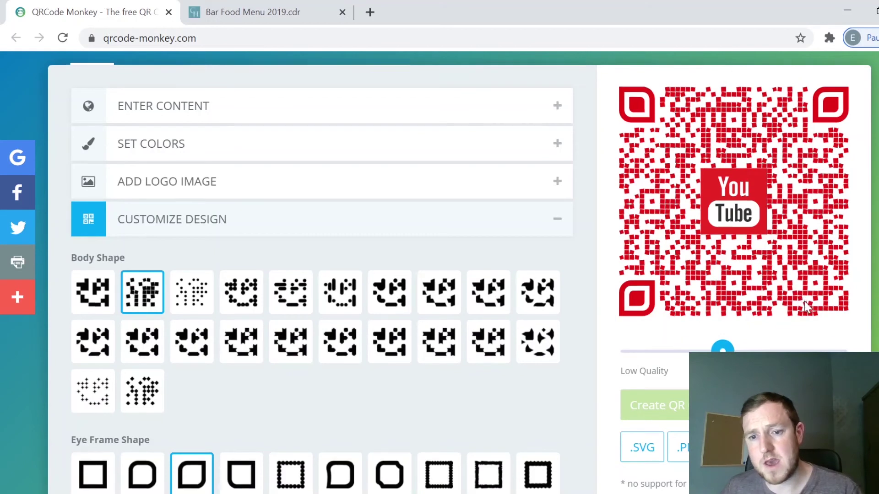
{"action": "scroll", "coordinate": [803, 302], "scroll_direction": "down", "scroll_amount": 1}
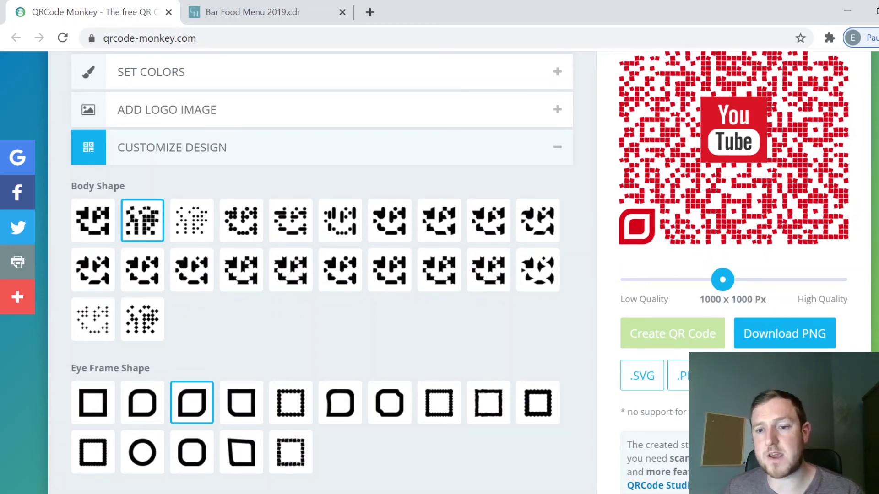
Step: Download the QR code as a PNG, view the saved image, then close the viewer
{"action": "left_click", "coordinate": [805, 343]}
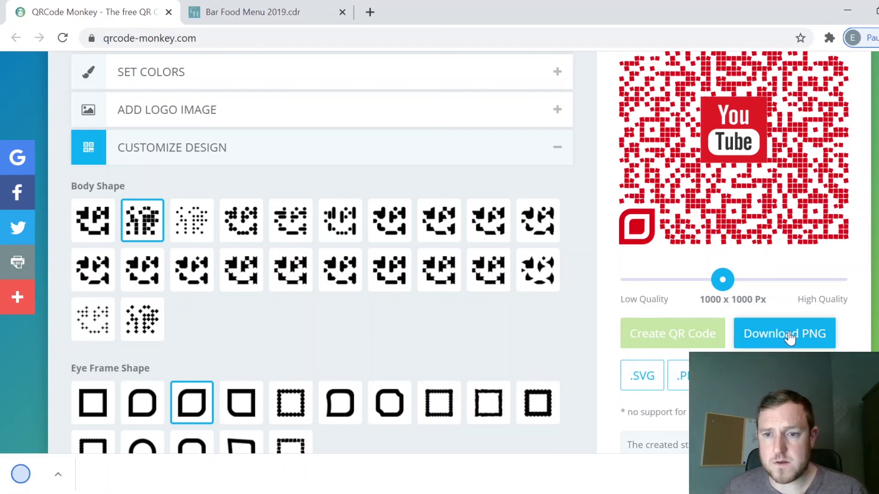
{"action": "left_click", "coordinate": [69, 474]}
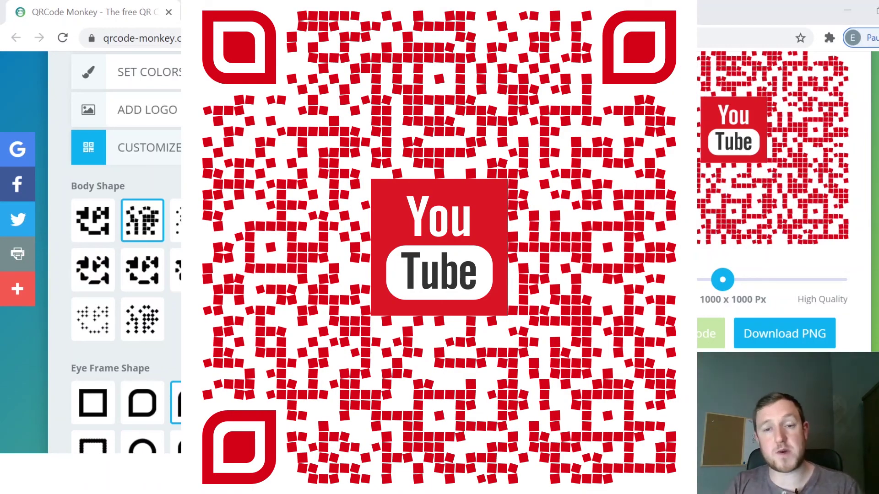
{"action": "key", "text": "Escape"}
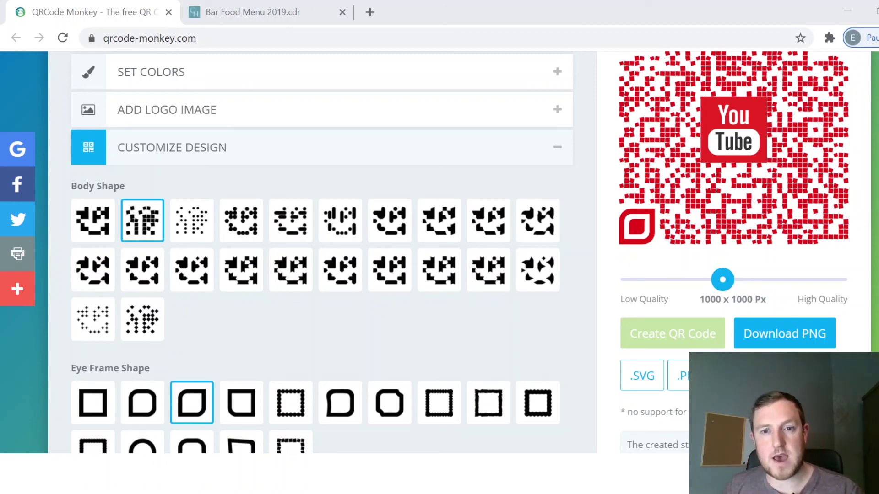
{"action": "left_click", "coordinate": [527, 316]}
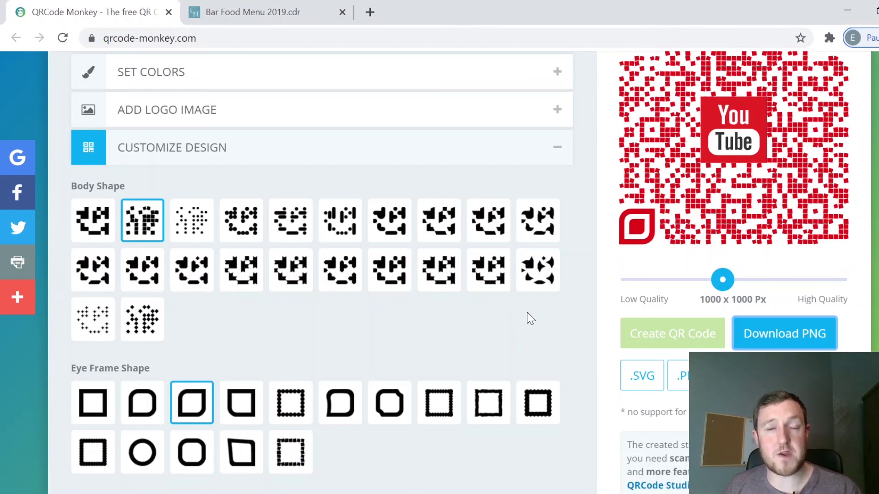